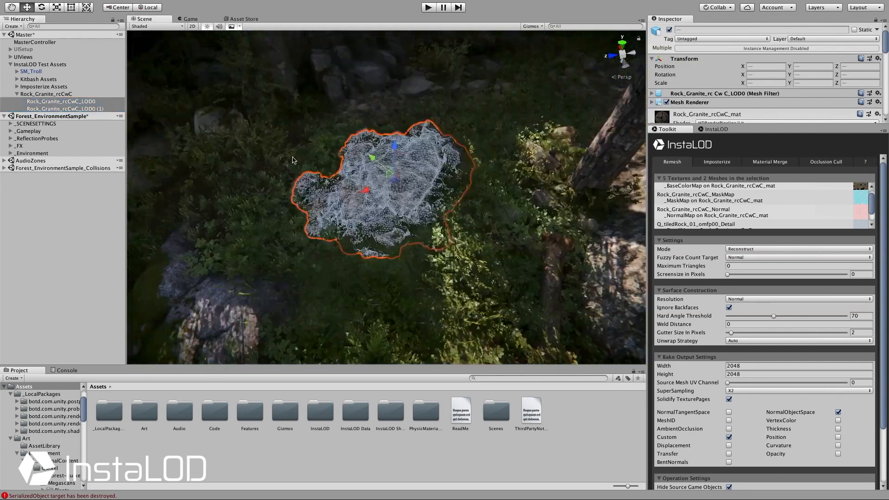
# Check the available remesh modes and keep Reconstruct for the two selected granite rocks.
pyautogui.scroll(3, 407, 260)
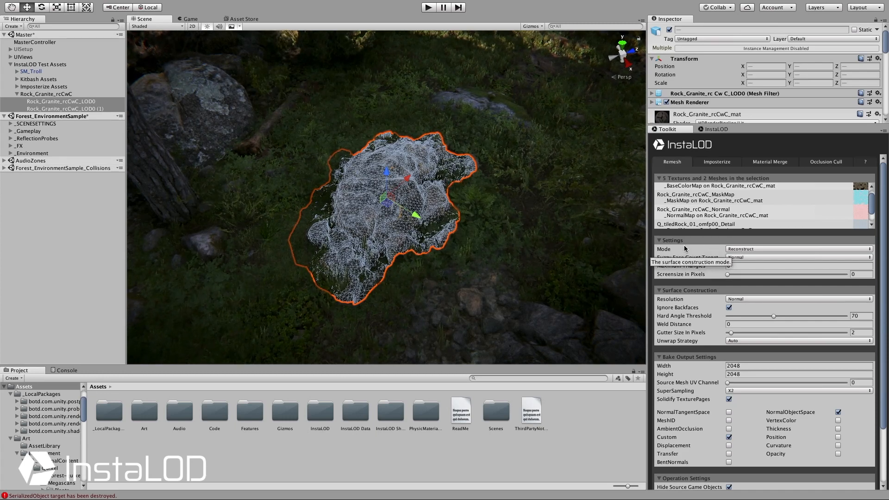
pyautogui.click(756, 249)
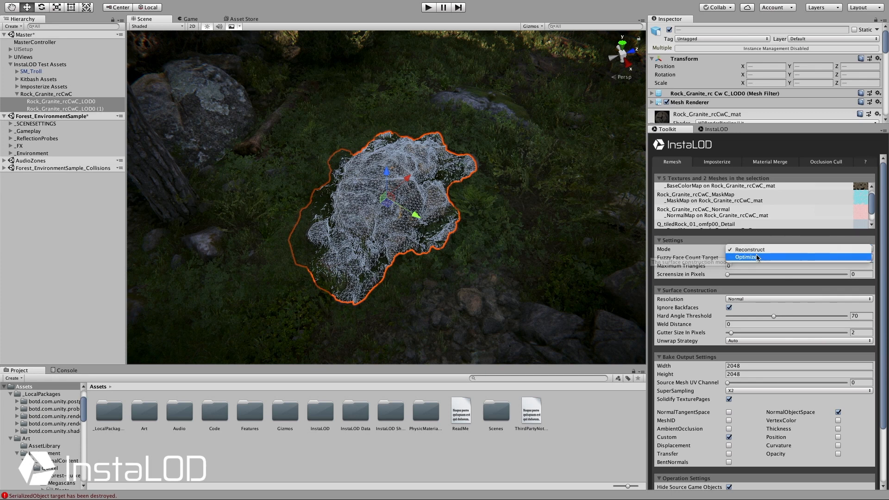
pyautogui.click(716, 250)
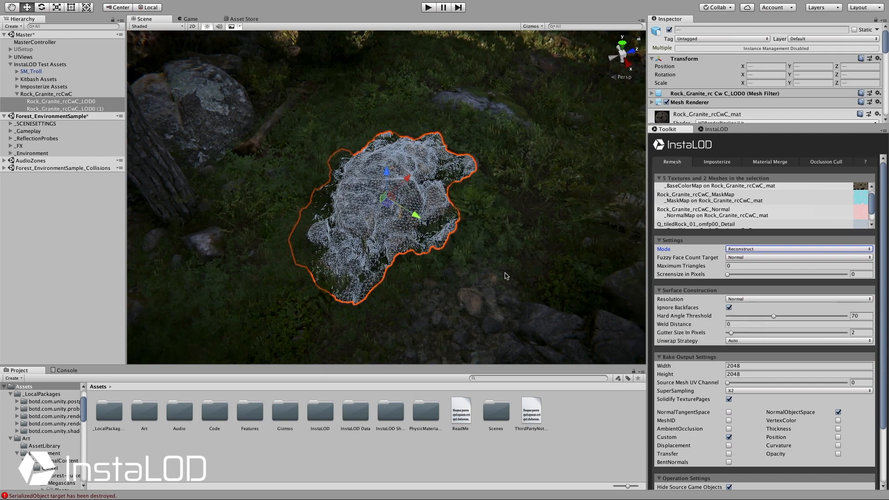
# Examine the two overlapping granite rock meshes from above, from the sides and from beneath the terrain.
pyautogui.scroll(5, 418, 263)
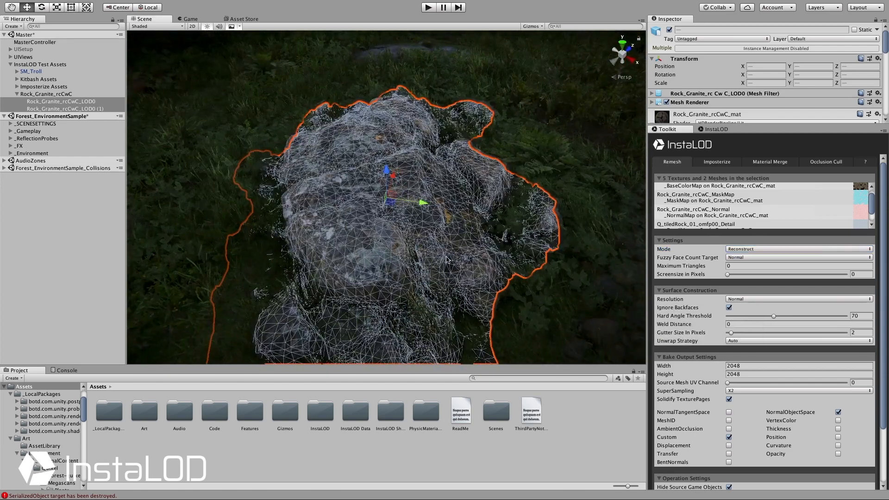
pyautogui.keyDown('alt'); pyautogui.moveTo(419, 262); pyautogui.dragTo(392, 131); pyautogui.keyUp('alt')
pyautogui.scroll(-4, 471, 187)
pyautogui.keyDown('alt'); pyautogui.moveTo(471, 187); pyautogui.dragTo(461, 146); pyautogui.keyUp('alt')
pyautogui.keyDown('alt'); pyautogui.moveTo(574, 160); pyautogui.dragTo(393, 190); pyautogui.keyUp('alt')
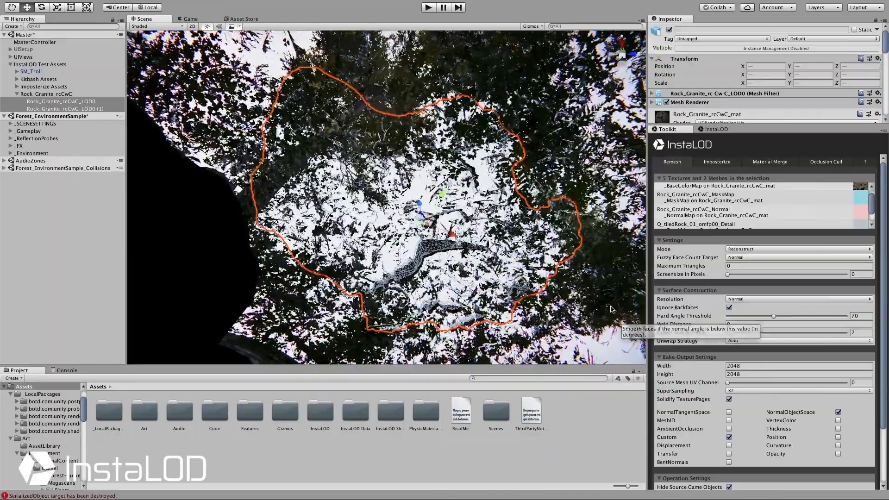
pyautogui.keyDown('alt'); pyautogui.moveTo(568, 208); pyautogui.dragTo(667, 463); pyautogui.keyUp('alt')
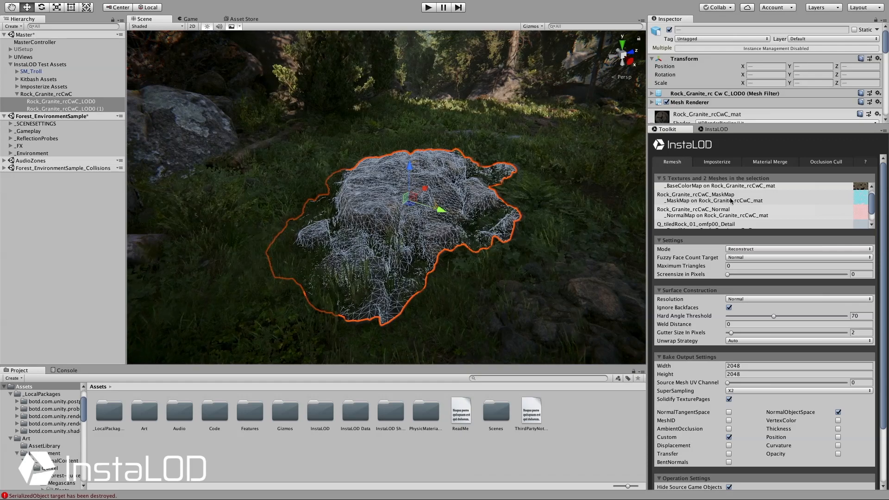
# Review the source textures and bake output settings, and remesh the two selected rock objects into one mesh.
pyautogui.scroll(-4, 741, 211)
pyautogui.scroll(-1, 743, 214)
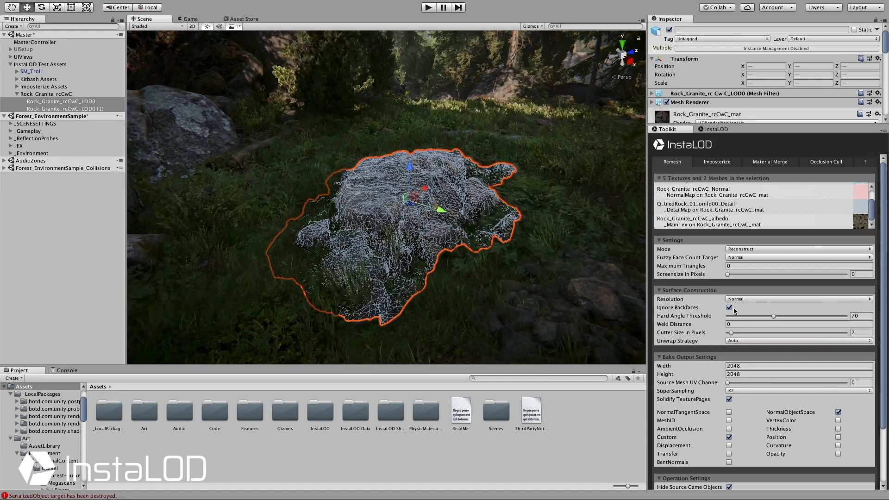
pyautogui.scroll(-3, 719, 350)
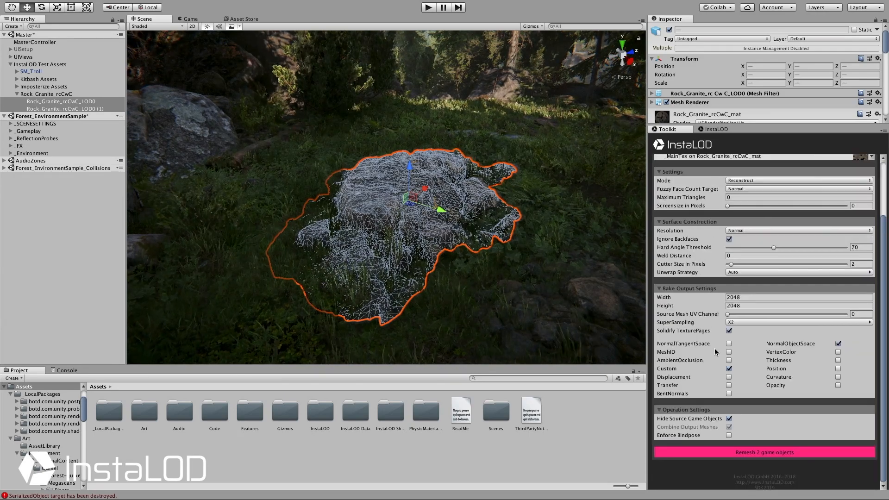
pyautogui.click(753, 457)
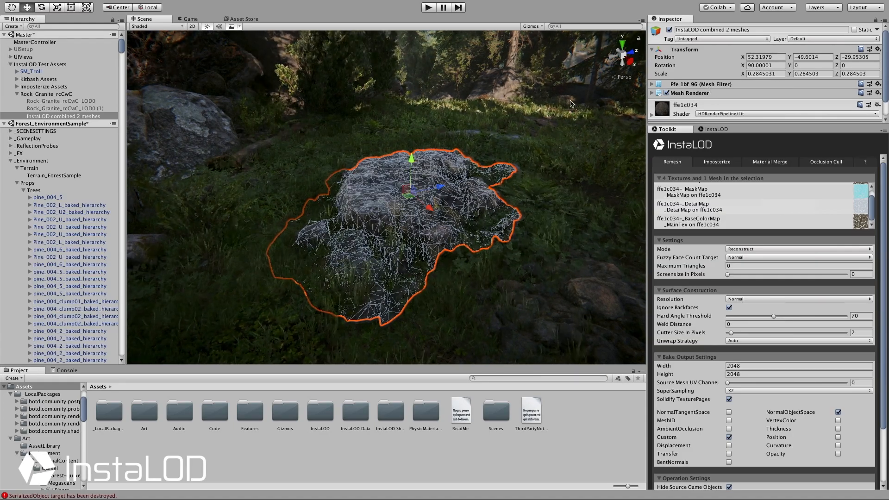
# Move the combined rock mesh away from its original spot to about X 52.94, Y -50.13.
pyautogui.scroll(-4, 444, 171)
pyautogui.keyDown('alt'); pyautogui.moveTo(443, 171); pyautogui.dragTo(446, 235); pyautogui.keyUp('alt')
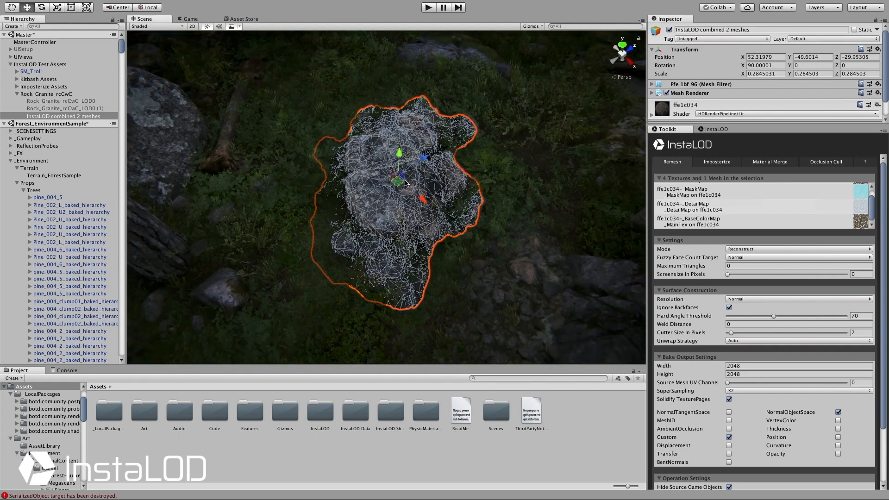
pyautogui.moveTo(398, 184); pyautogui.dragTo(550, 206)
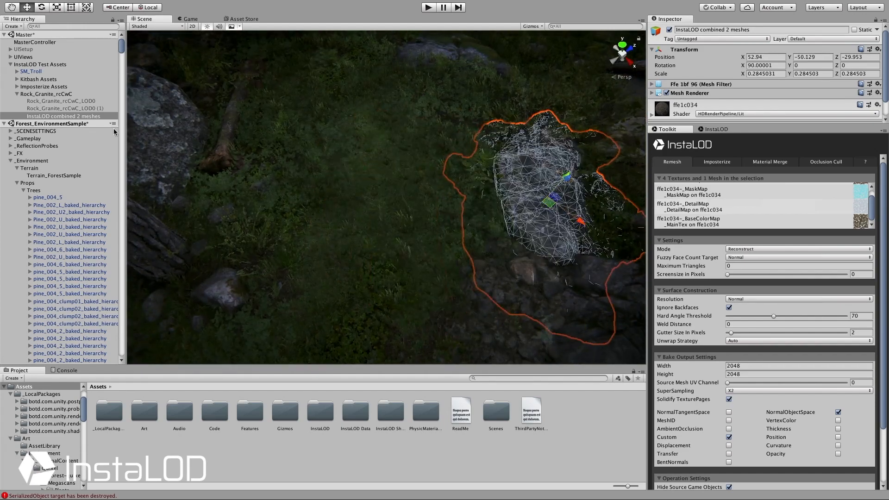
# Reactivate the two hidden source rocks, Rock_Granite_rcCwC_LOD0 and Rock_Granite_rcCwC_LOD0 (1).
pyautogui.click(83, 109)
pyautogui.keyDown('shift'); pyautogui.click(84, 101); pyautogui.keyUp('shift')
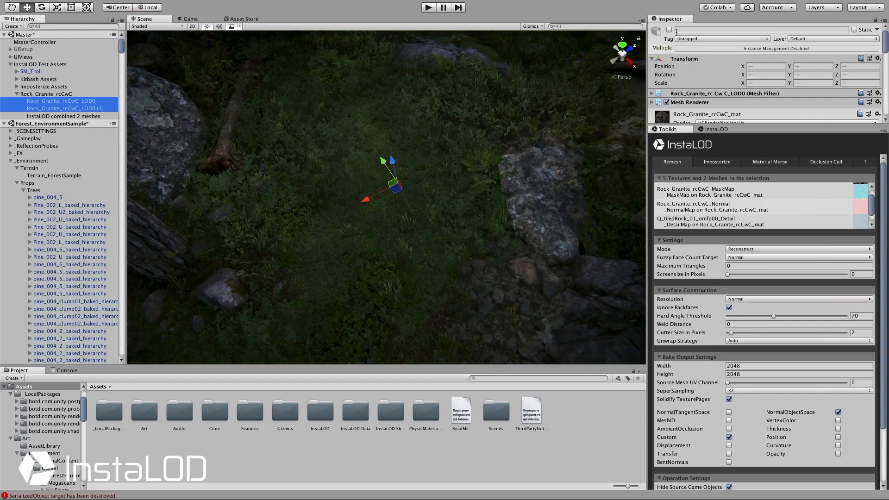
pyautogui.click(669, 30)
# Move the combined rock mesh to the other side of the source rocks, at about X 51.67, Y -49.12.
pyautogui.click(74, 116)
pyautogui.keyDown('alt'); pyautogui.moveTo(533, 207); pyautogui.dragTo(882, 176); pyautogui.keyUp('alt')
pyautogui.click(395, 259)
pyautogui.keyDown('alt'); pyautogui.moveTo(395, 258); pyautogui.dragTo(444, 261); pyautogui.keyUp('alt')
pyautogui.click(289, 225)
pyautogui.moveTo(289, 225); pyautogui.dragTo(565, 210)
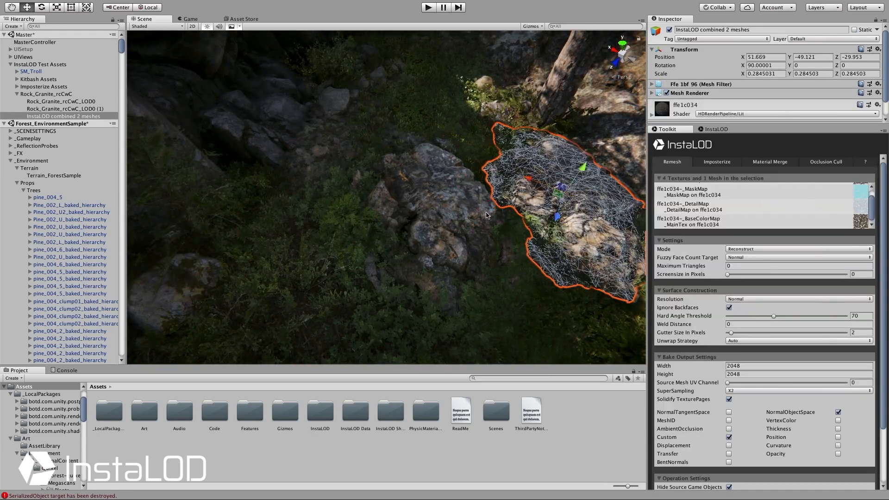
# Select the combined mesh together with both source rocks and compare their wireframe density up close.
pyautogui.keyDown('shift'); pyautogui.click(455, 215); pyautogui.keyUp('shift')
pyautogui.keyDown('shift'); pyautogui.click(67, 108); pyautogui.keyUp('shift')
pyautogui.keyDown('alt'); pyautogui.moveTo(403, 232); pyautogui.dragTo(630, 206); pyautogui.keyUp('alt')
pyautogui.scroll(5, 597, 217)
pyautogui.keyDown('shift'); pyautogui.click(277, 199); pyautogui.keyUp('shift')
pyautogui.scroll(3, 277, 199)
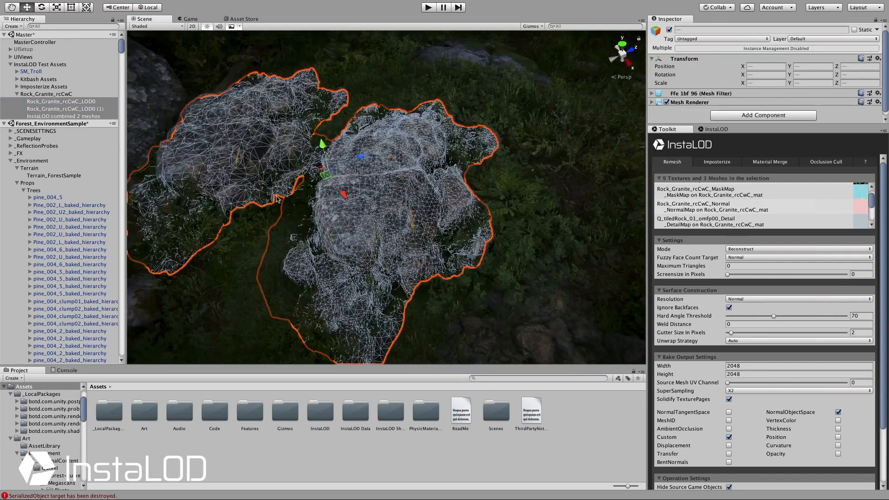
pyautogui.keyDown('alt'); pyautogui.moveTo(276, 199); pyautogui.dragTo(281, 211); pyautogui.keyUp('alt')
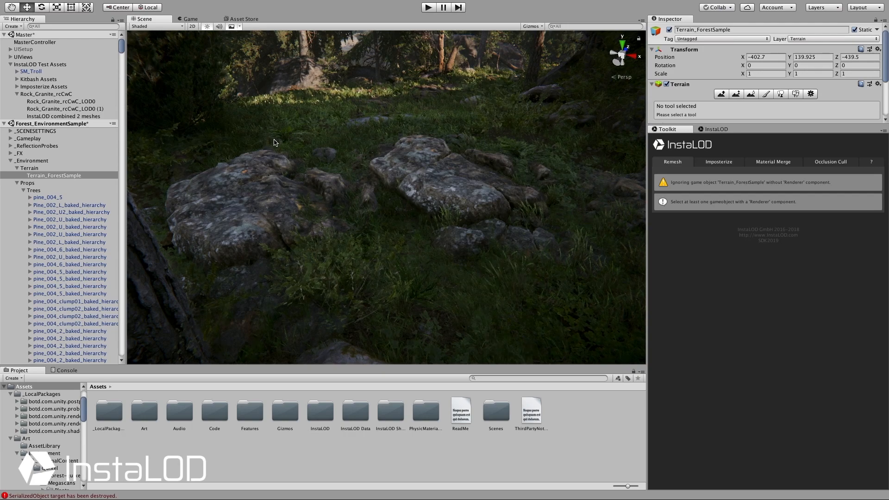
# Select the combined rock mesh and inspect its material's surface options, base inputs, mask map and detail map.
pyautogui.keyDown('alt'); pyautogui.moveTo(234, 139); pyautogui.dragTo(411, 289); pyautogui.keyUp('alt')
pyautogui.click(412, 289)
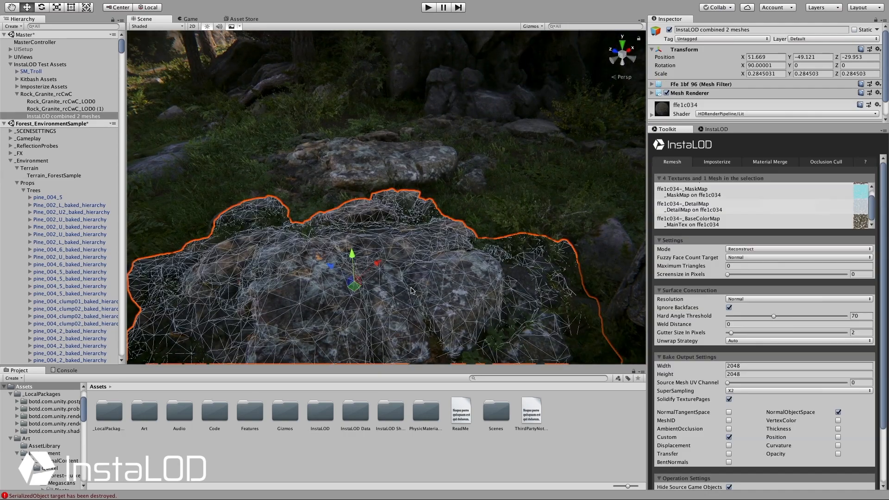
pyautogui.scroll(-2, 662, 106)
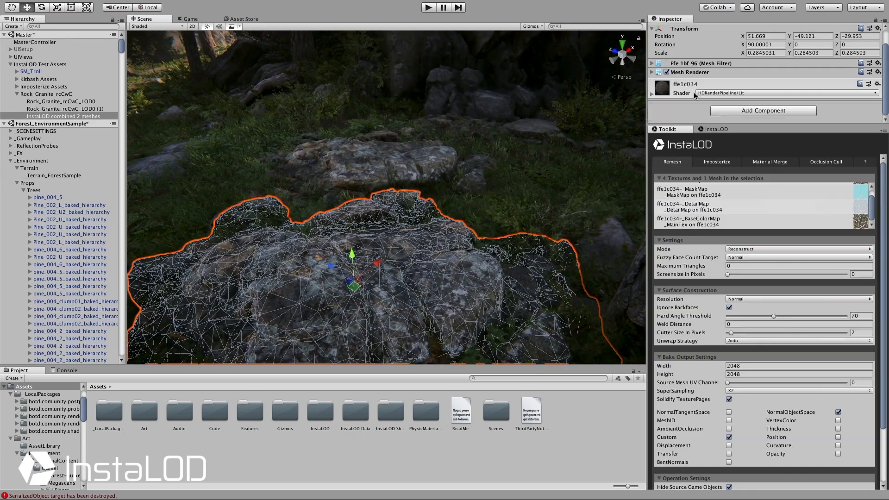
pyautogui.click(652, 94)
pyautogui.scroll(-10, 683, 94)
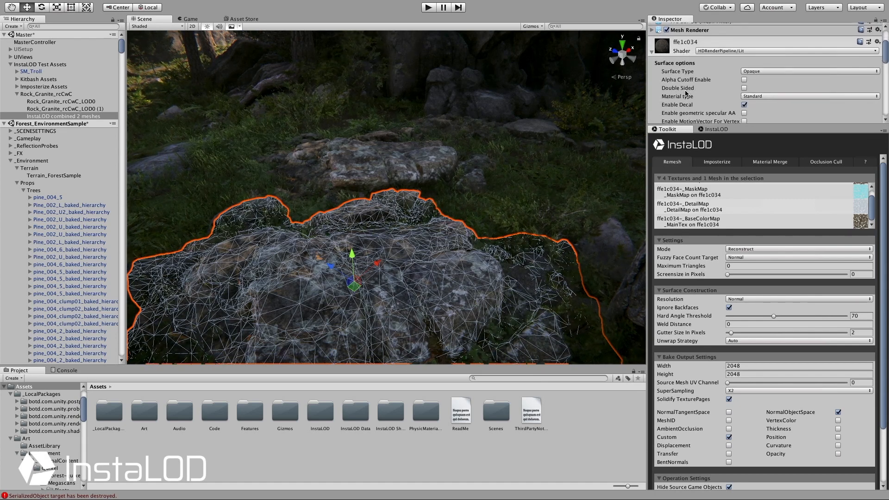
pyautogui.scroll(-5, 685, 93)
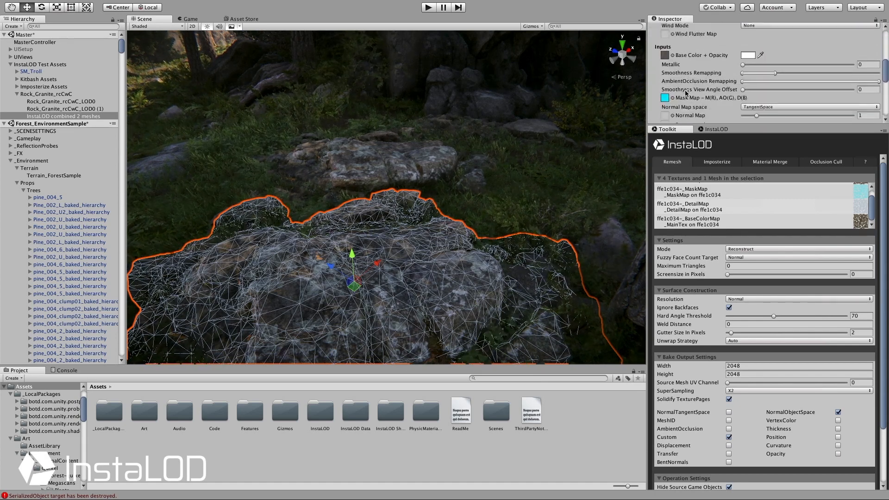
pyautogui.scroll(-6, 681, 93)
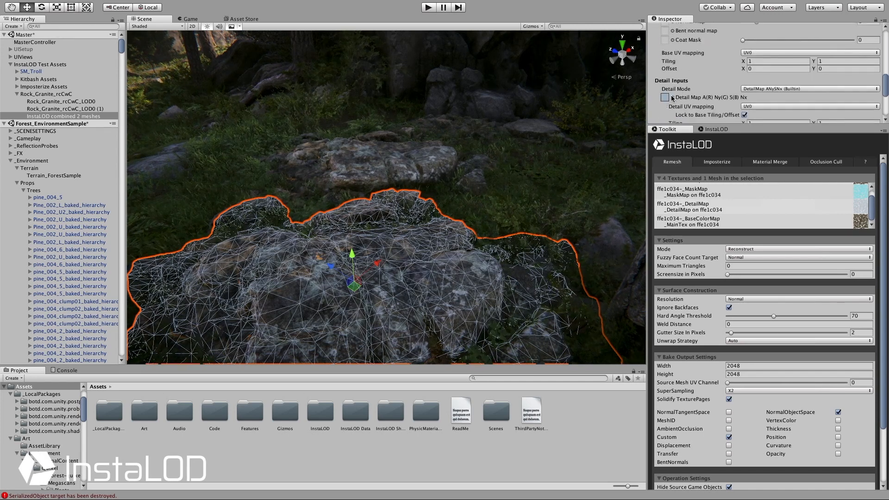
pyautogui.scroll(-2, 694, 101)
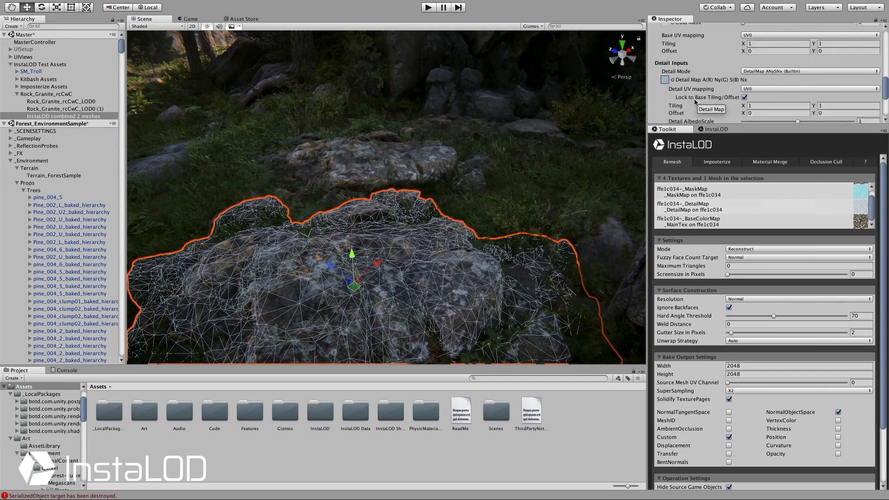
# Deselect the combined mesh and compare the remeshed rock with the source rocks without wireframe overlay.
pyautogui.click(590, 165)
pyautogui.keyDown('alt'); pyautogui.moveTo(591, 165); pyautogui.dragTo(379, 170); pyautogui.keyUp('alt')
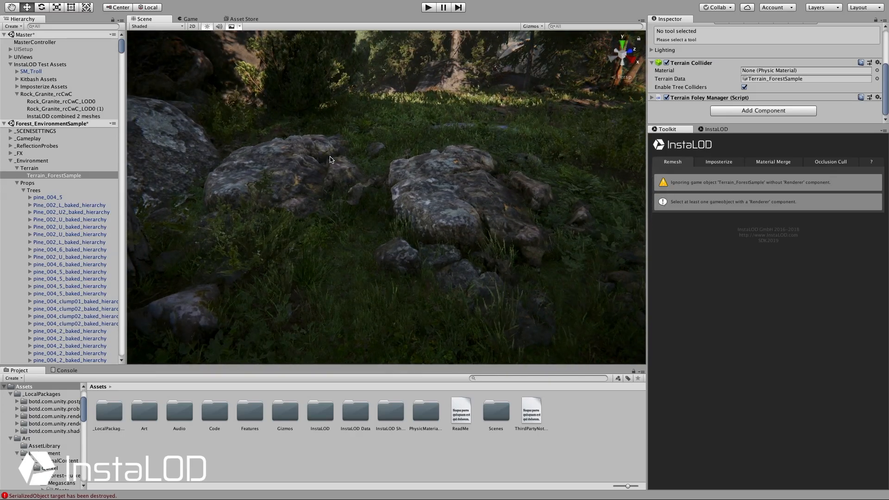